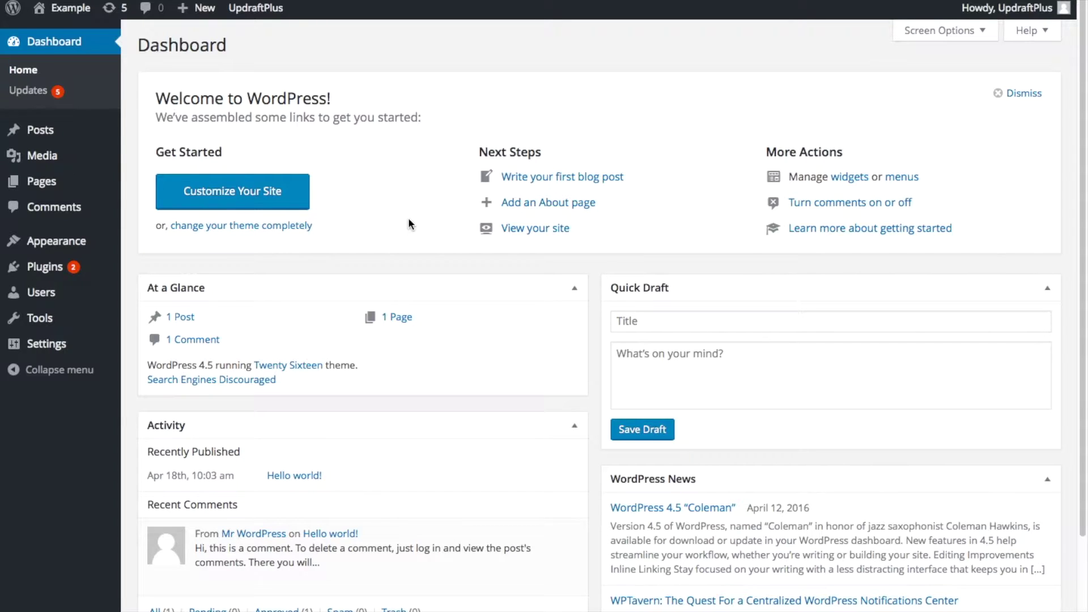
- Open UpdraftPlus Backups and its Settings tab showing the files and database backup schedules
mouse_move(96, 352)
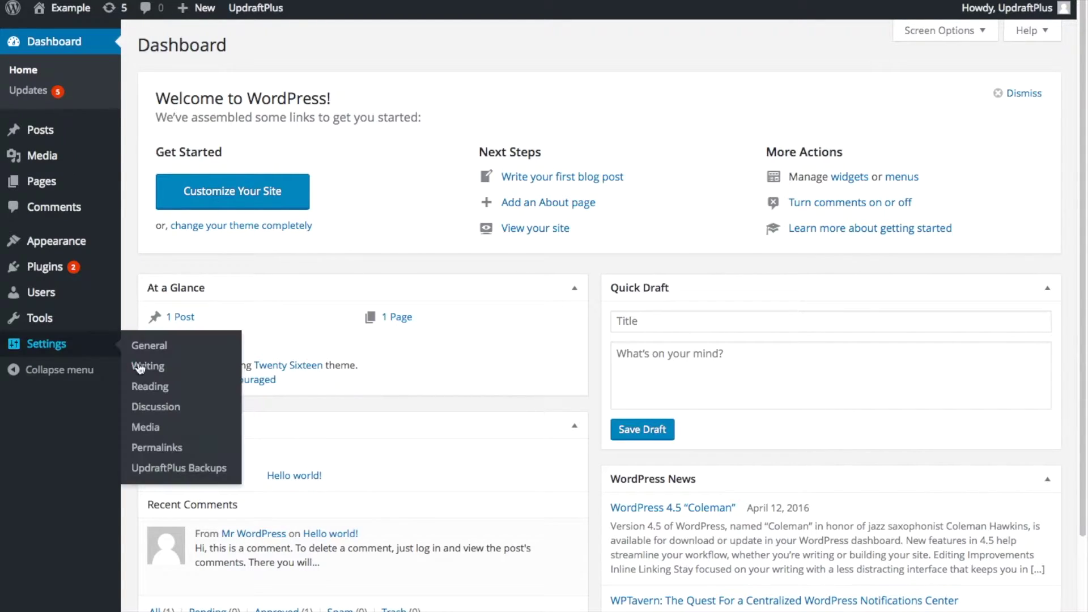
click(167, 467)
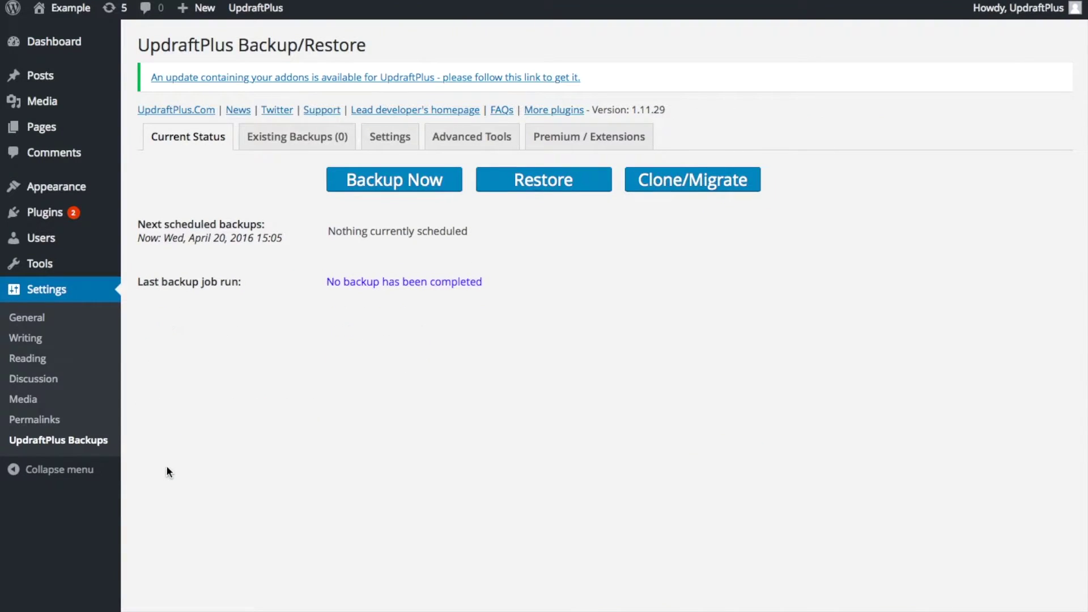
click(388, 146)
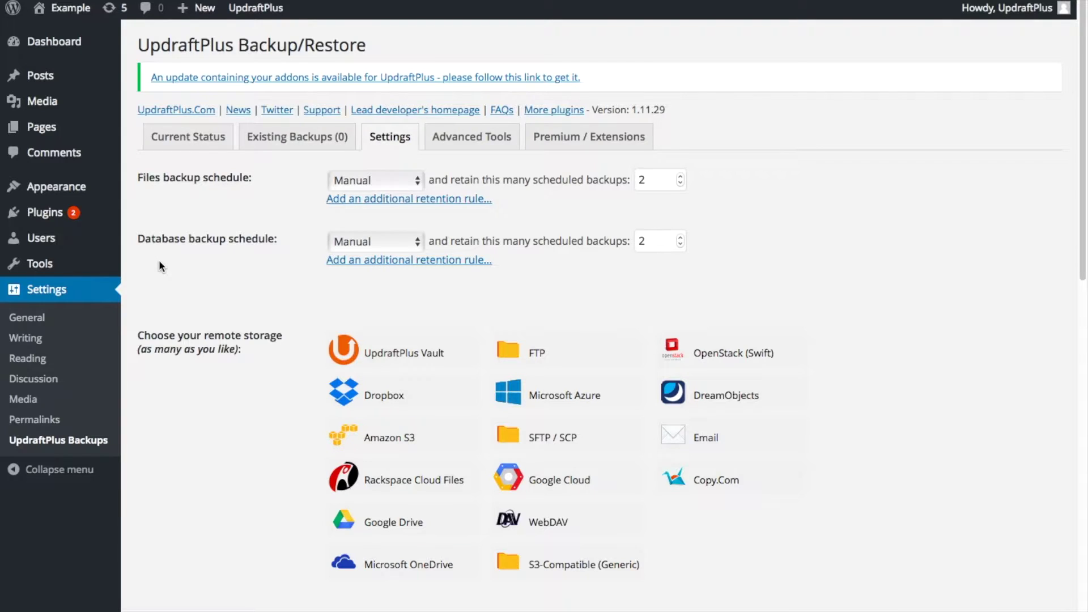
click(419, 180)
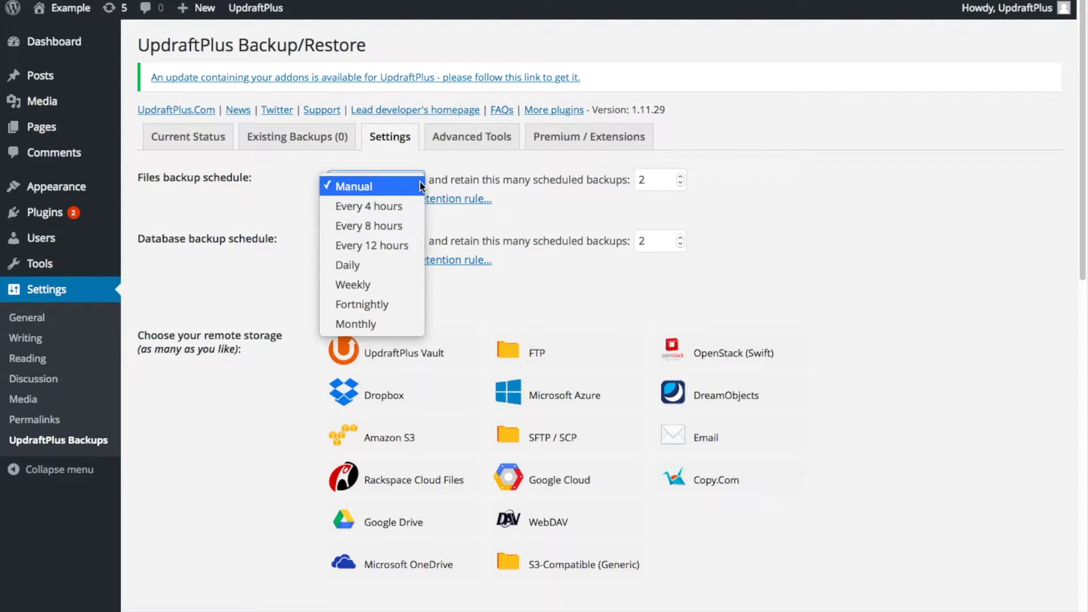
- Try a Weekly Sunday files schedule, then switch files to Monthly on day 1
key(Escape)
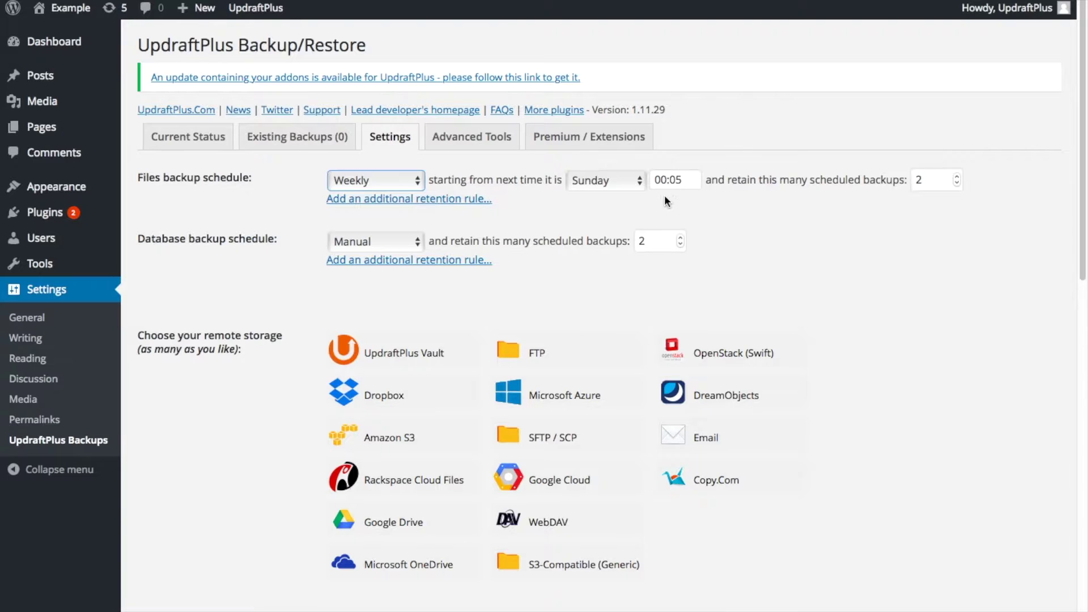
click(642, 182)
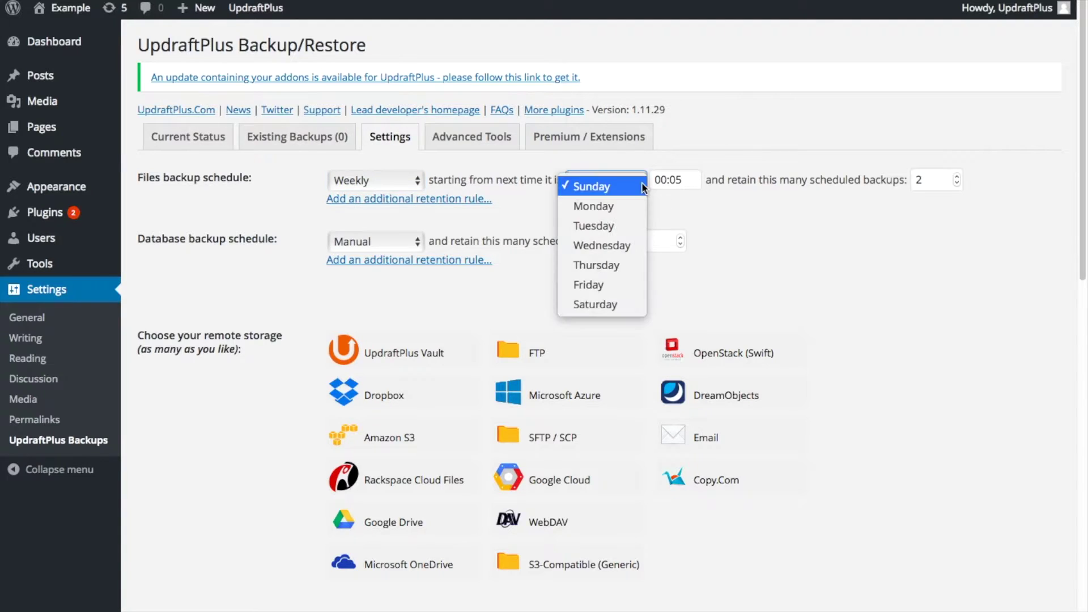
click(686, 183)
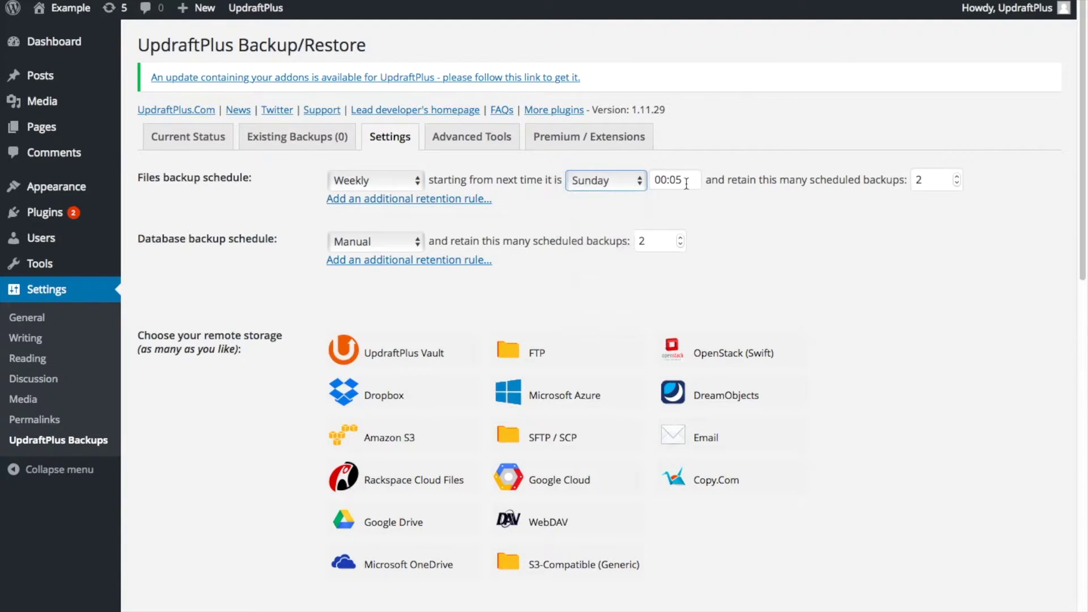
click(406, 180)
click(399, 226)
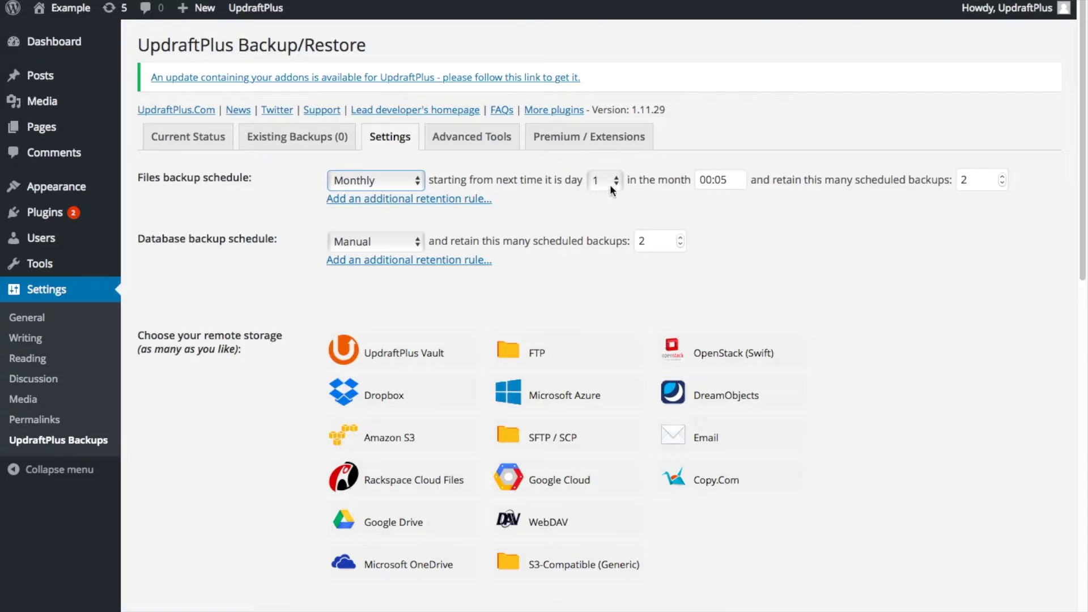
click(613, 187)
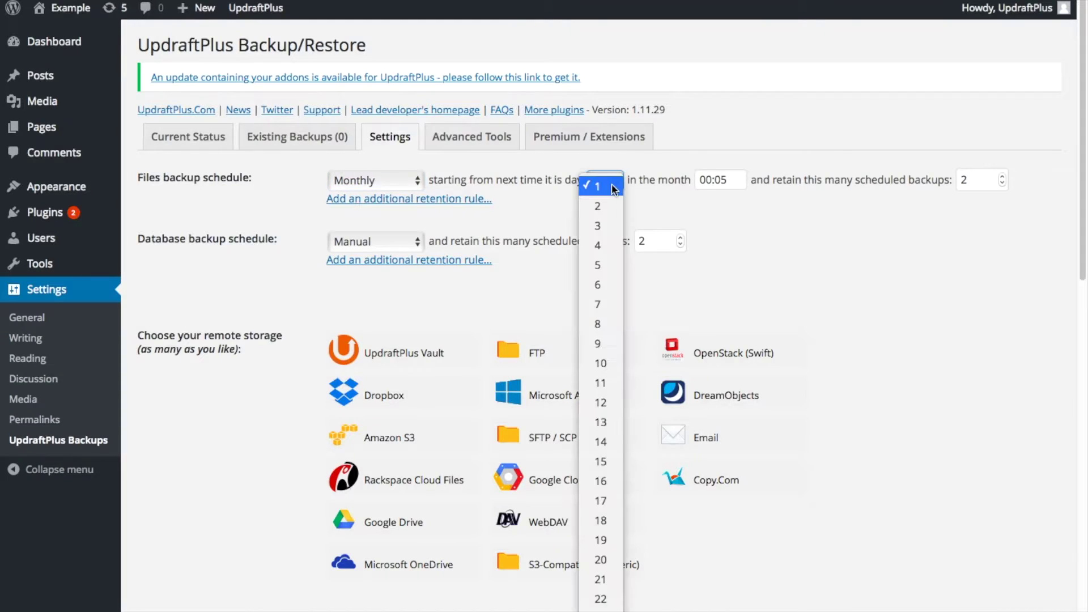
click(658, 195)
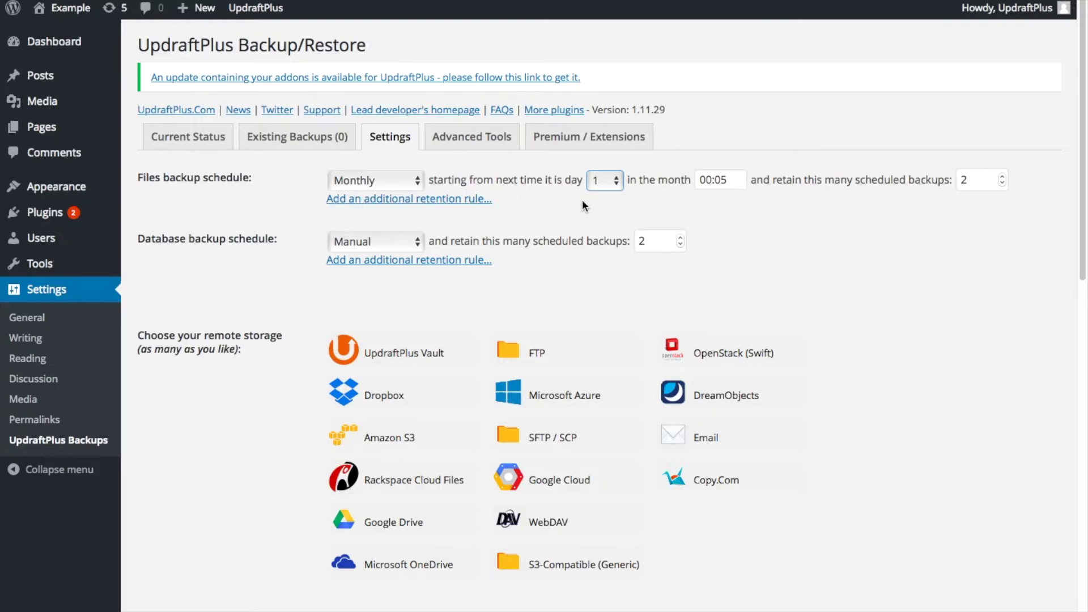
- Schedule file backups Weekly and database backups Daily, after trying Monthly and Weekly for the database
click(420, 241)
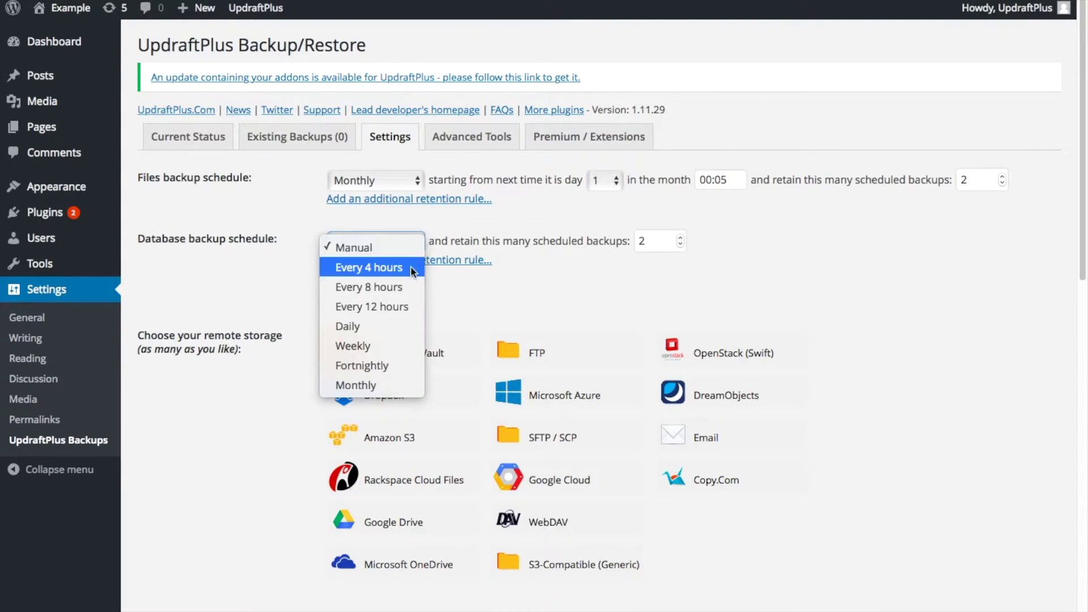
click(390, 386)
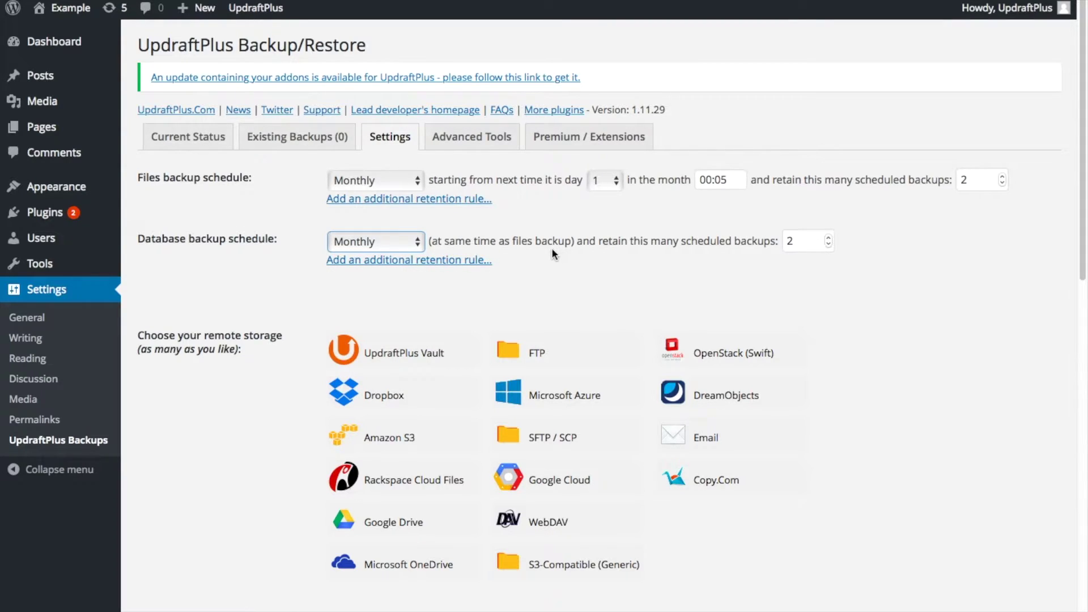
click(416, 180)
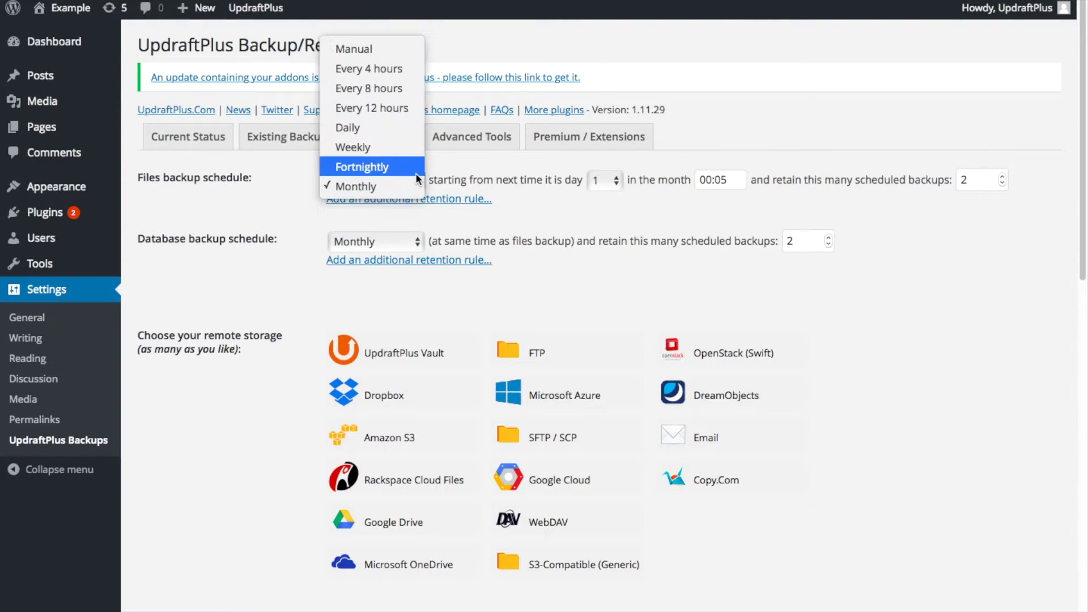
click(400, 148)
click(399, 237)
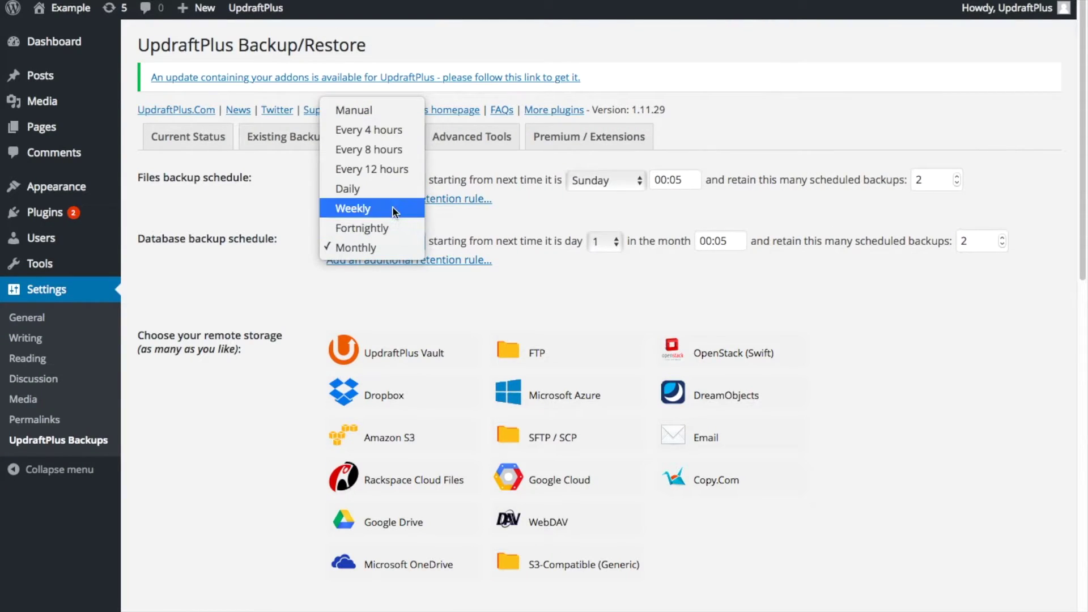
click(394, 209)
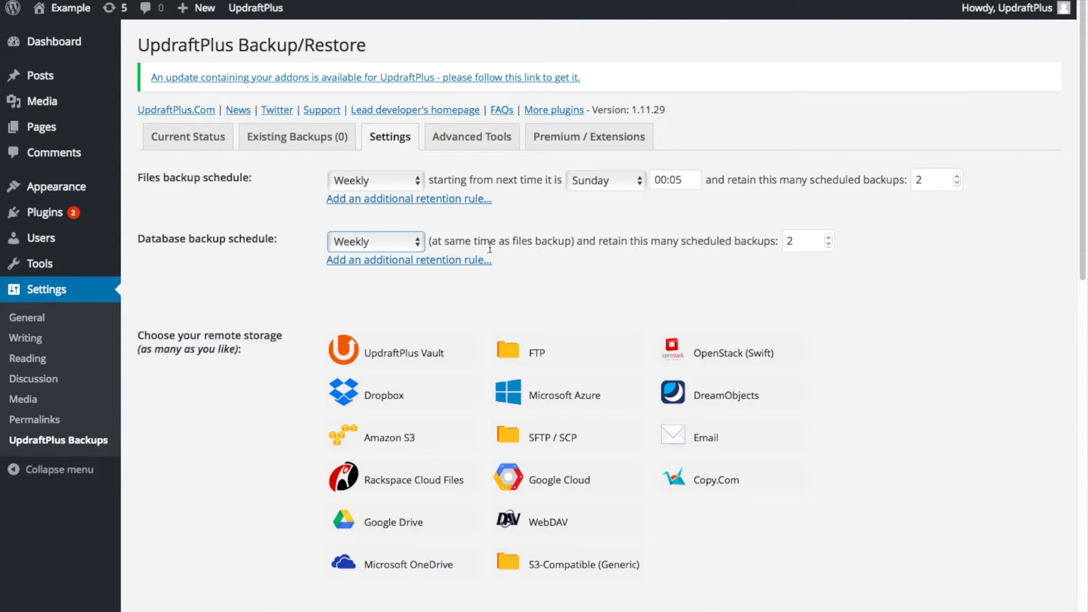
click(415, 243)
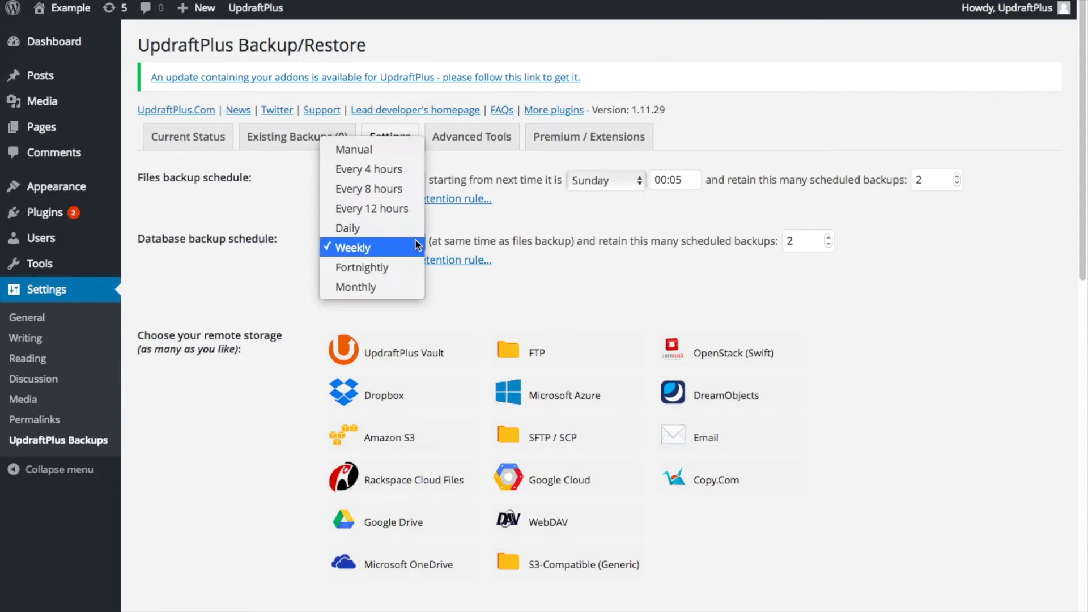
click(399, 227)
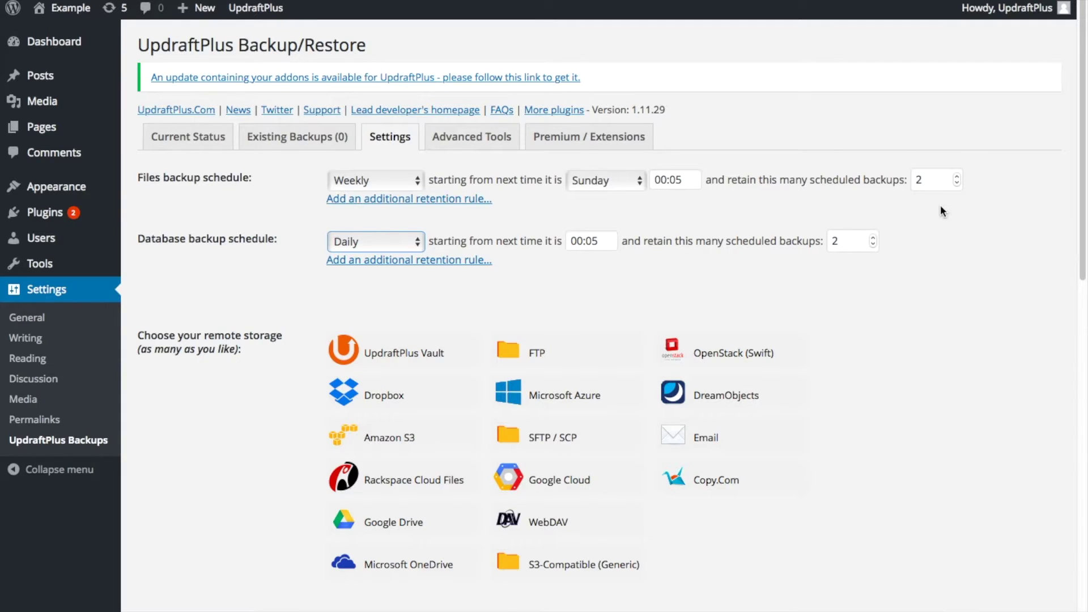
click(958, 177)
- Keep 6 file backups and 5 database backups, and add an extra file retention rule
click(957, 176)
click(958, 177)
click(958, 176)
click(874, 238)
click(873, 238)
click(874, 238)
click(873, 238)
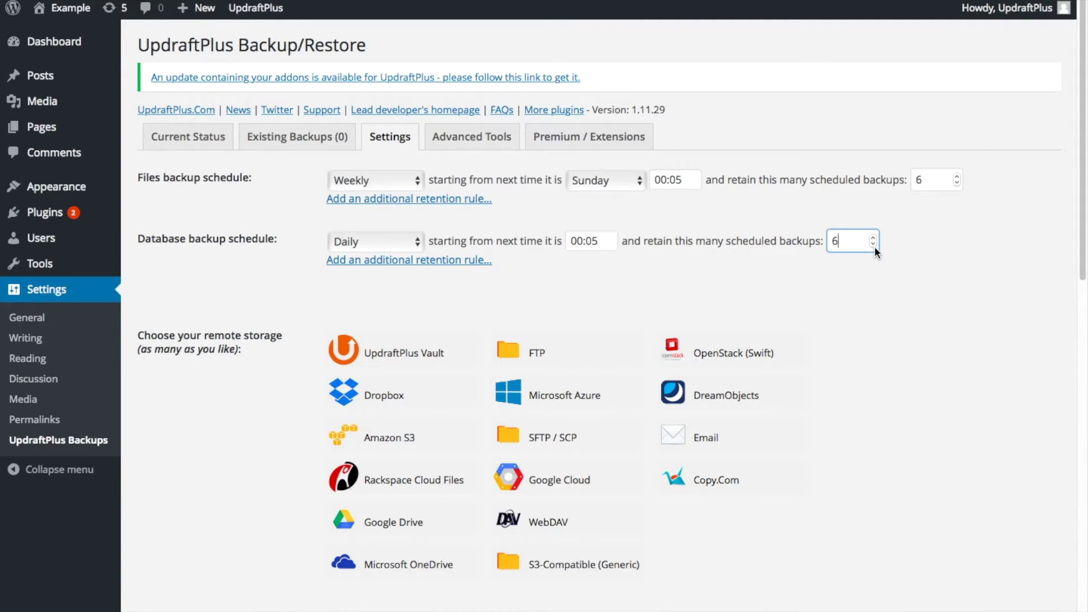
click(874, 244)
click(384, 200)
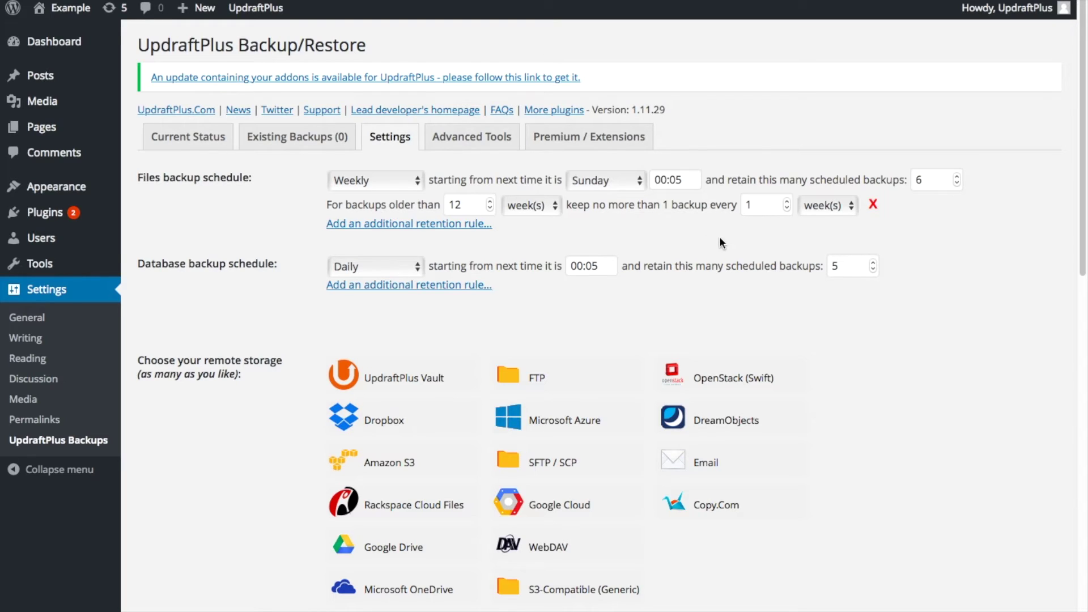
- Keep weeks as both units in the 12-week file rule and retain 99 file backups
click(551, 208)
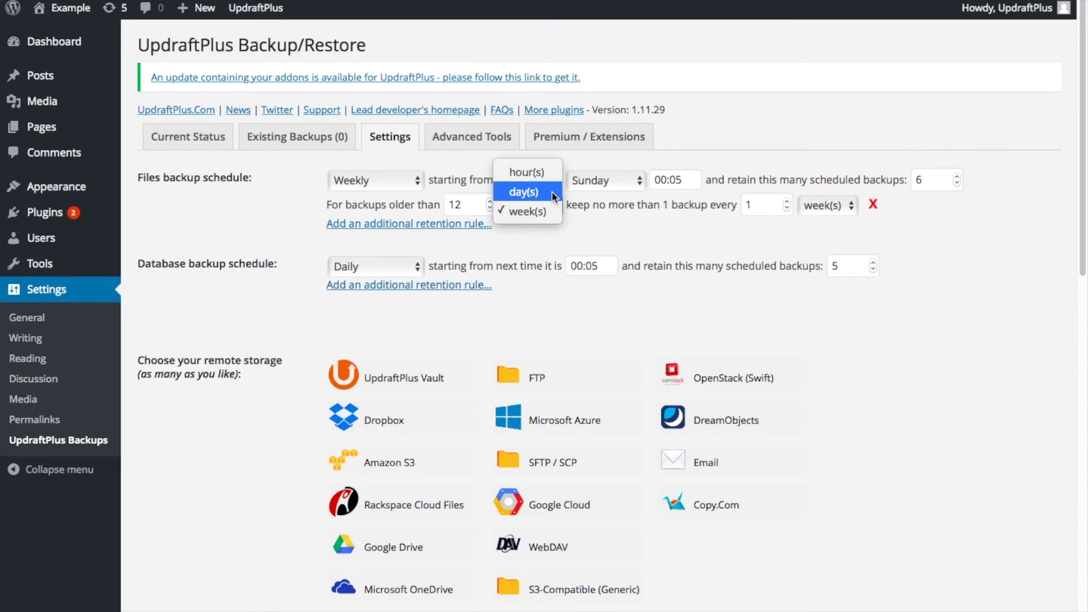
click(604, 224)
click(847, 211)
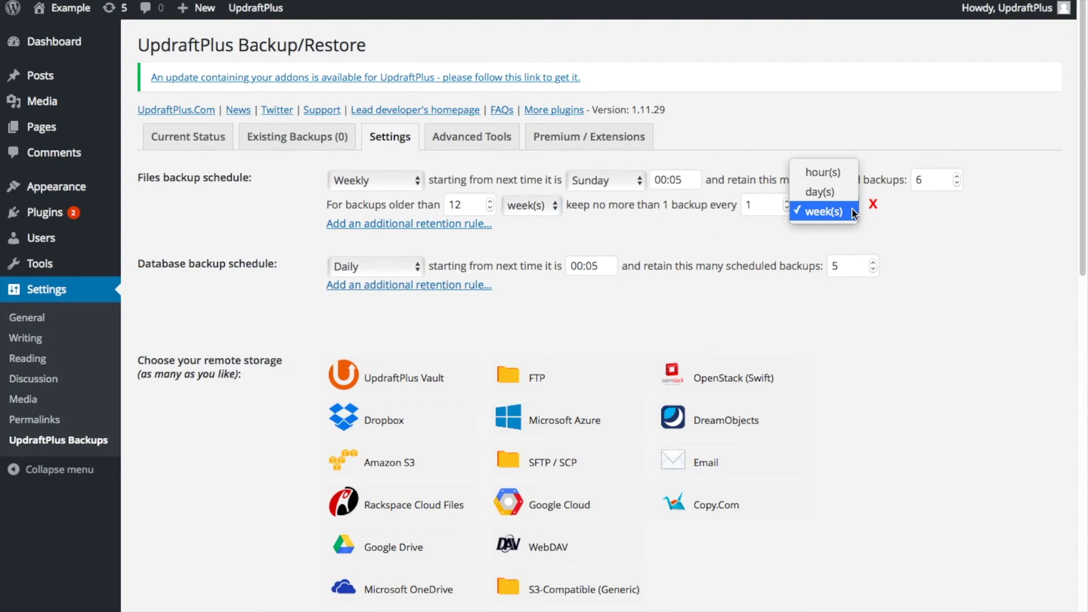
click(913, 215)
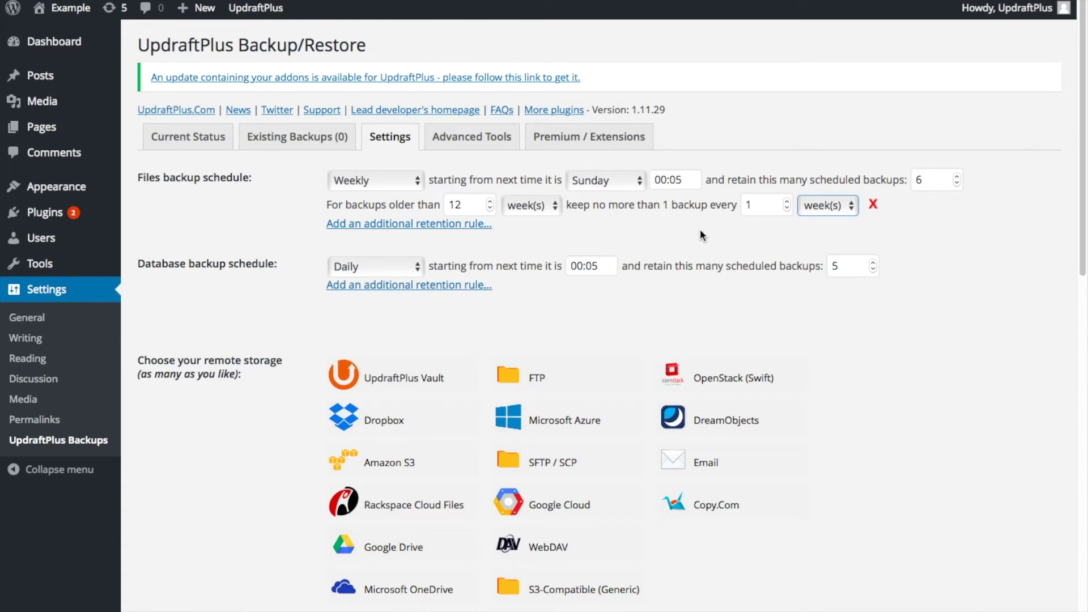
drag(945, 181, 916, 183)
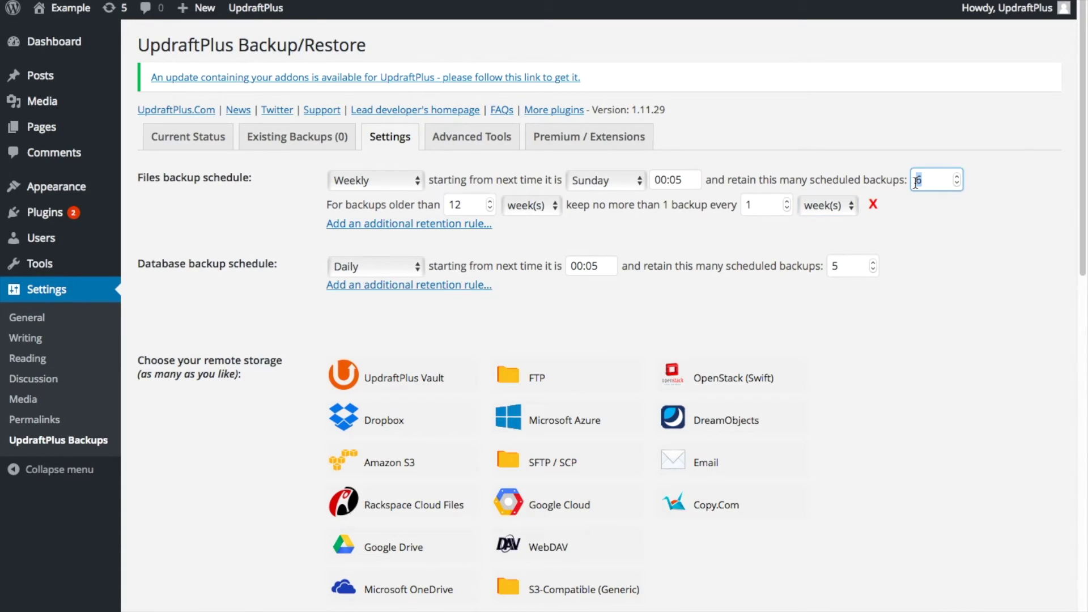
text(99)
- Confirm the 99 retain count and make file backups run Daily
click(930, 219)
click(405, 182)
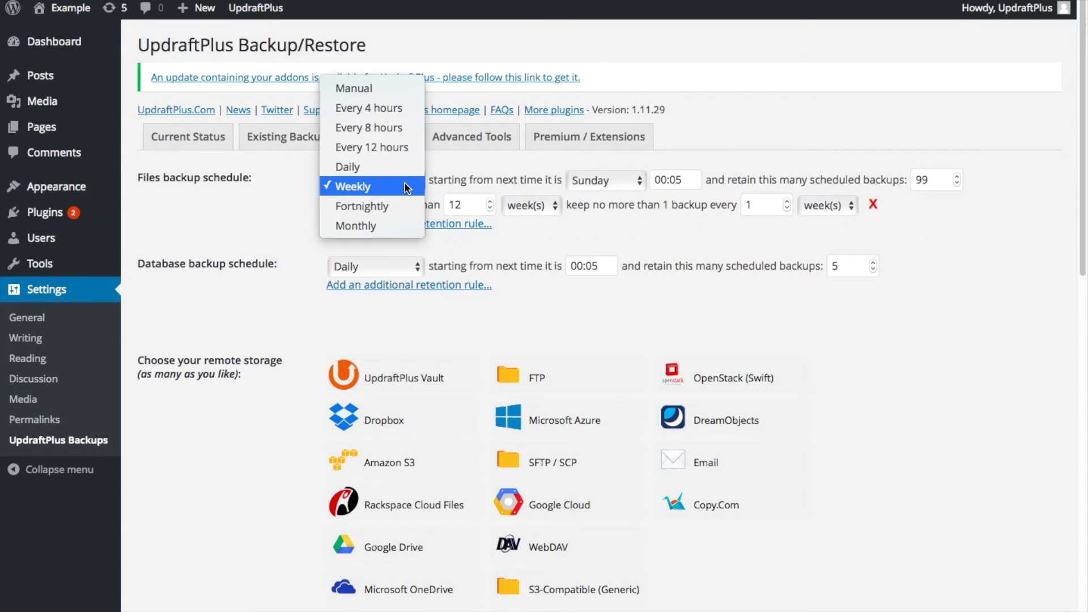
click(399, 172)
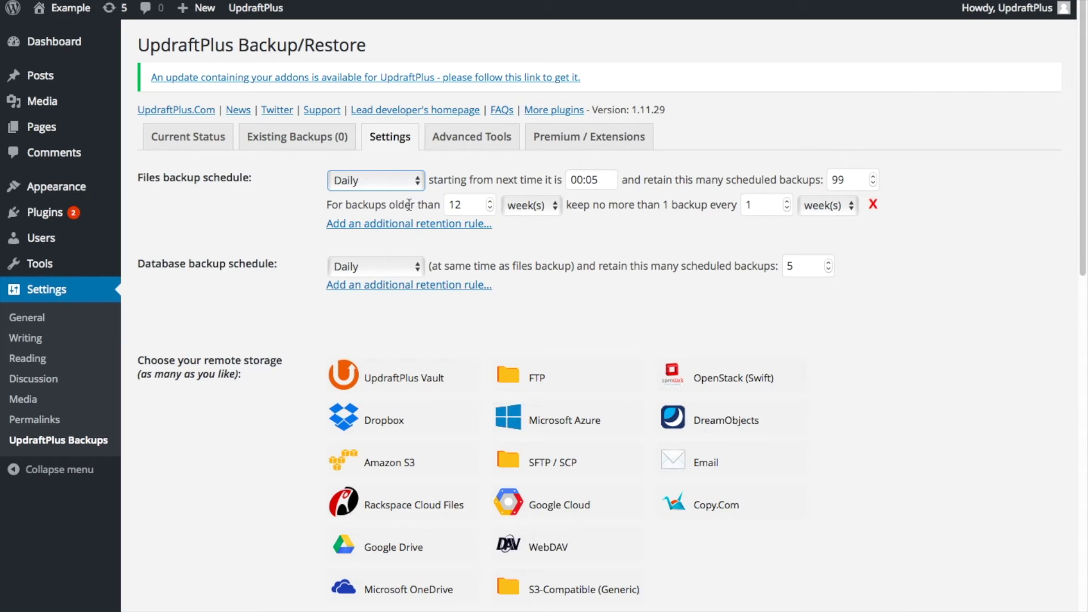
- Change the first rule's age to older than 1 week and add a second retention rule
drag(453, 204, 464, 203)
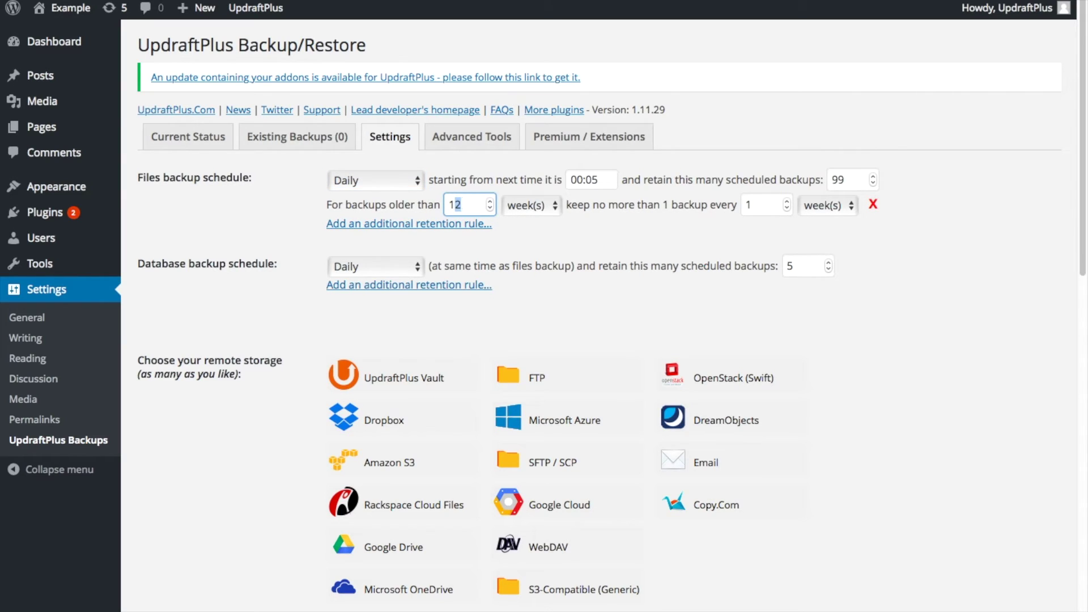
key(BackSpace)
click(347, 224)
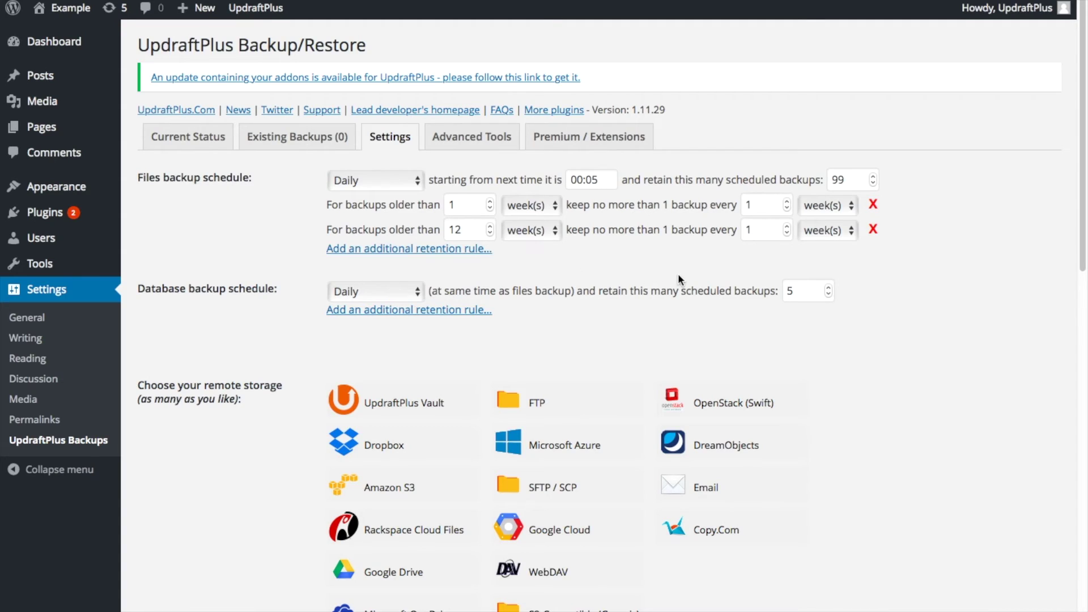
click(765, 232)
- Change the second rule's interval from 1 to 4 weeks
key(BackSpace)
text(4)
click(799, 258)
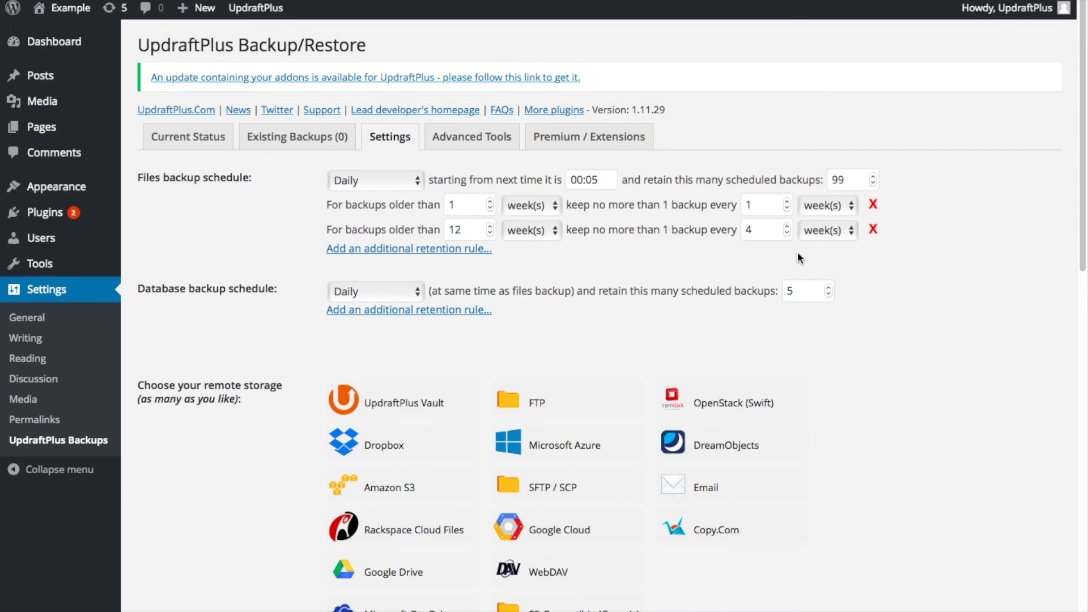